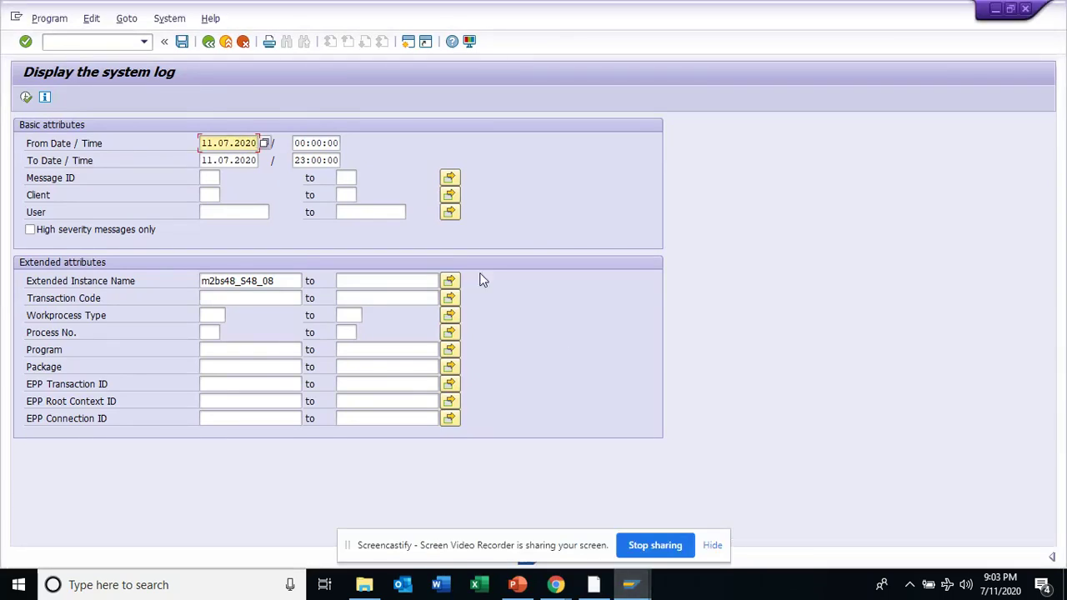
- Open the Security Audit Log analysis in a new session, inspecting sy-subrc at the debugger breakpoint before continuing execution
left_click(408, 41)
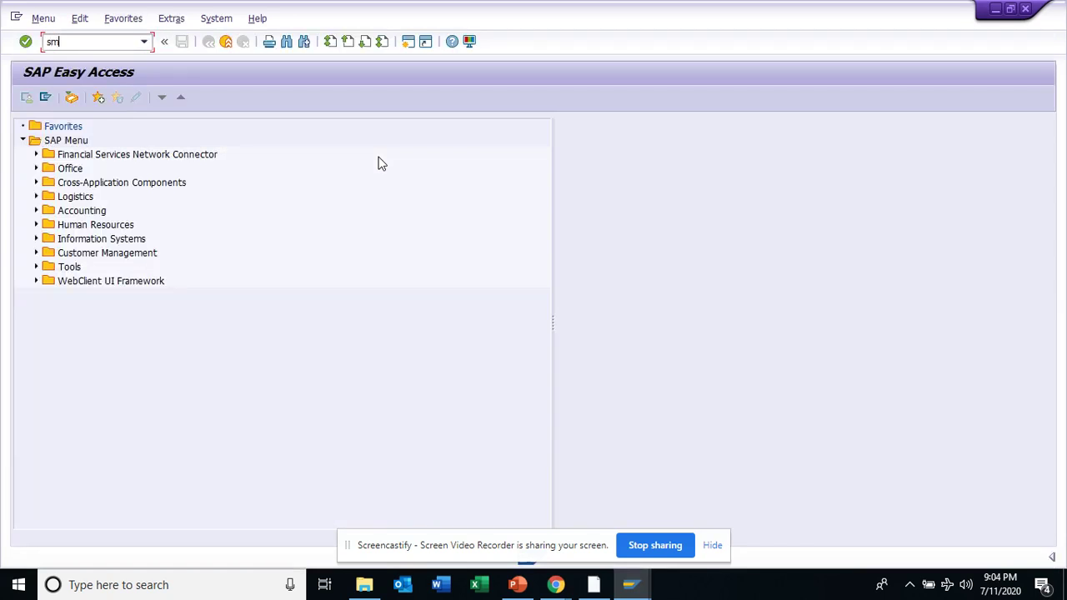
key("Return")
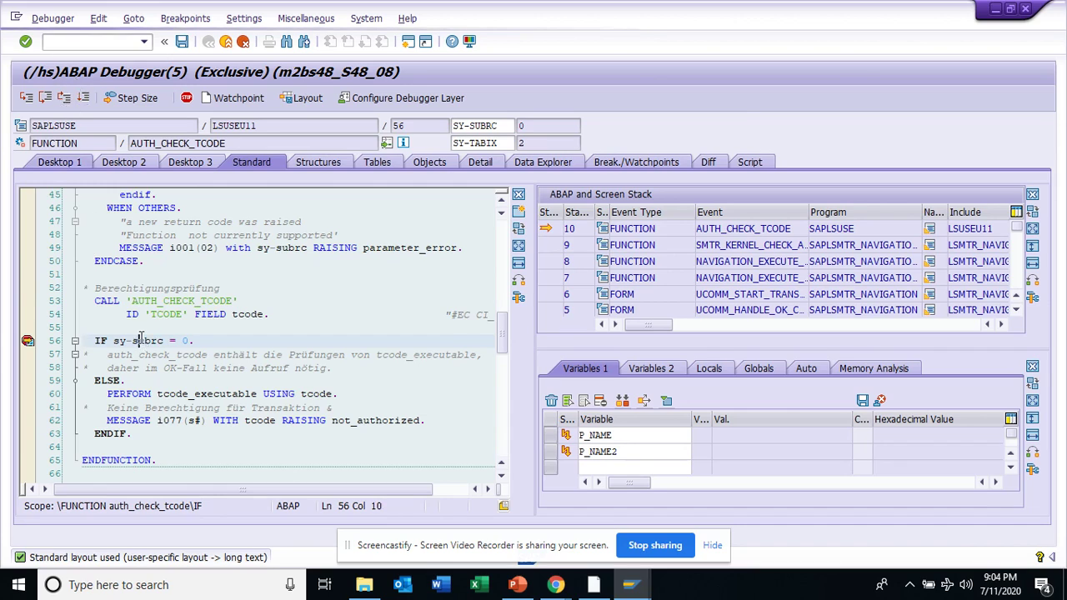
double_click(142, 341)
left_click(84, 98)
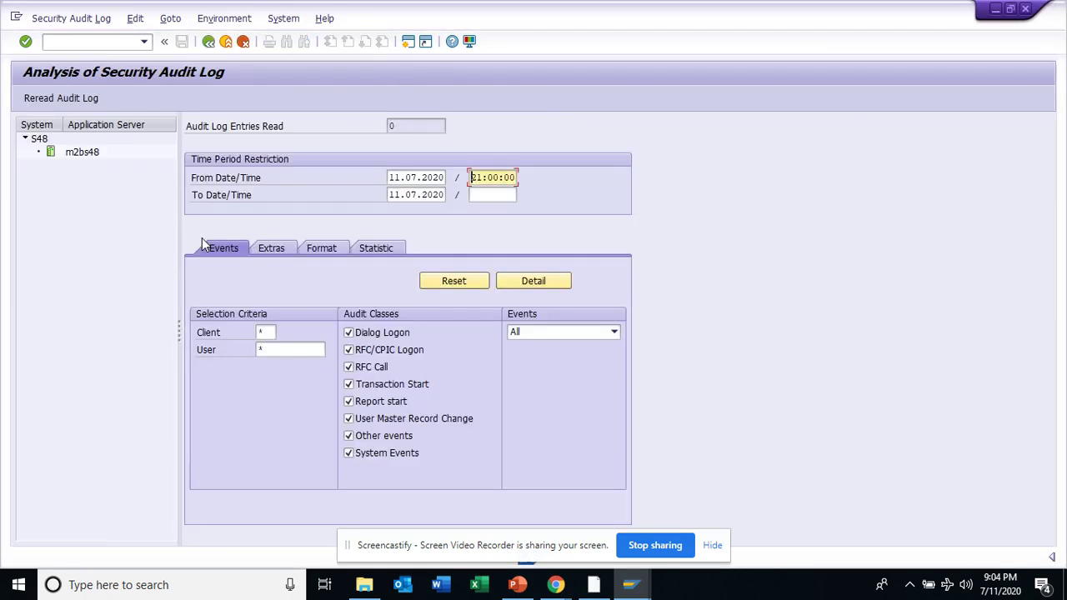
- Restrict the period to 11.01.2020 00:00:00 through 11.07.2020 23:59:59 and reread the audit log
left_click(389, 178)
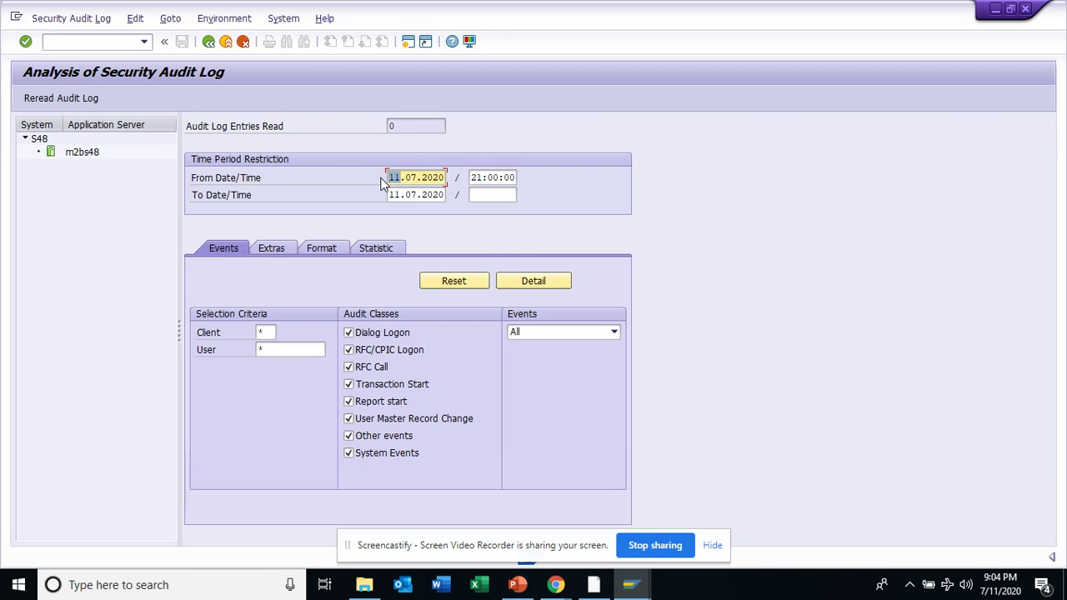
left_click(413, 178)
left_click(483, 192)
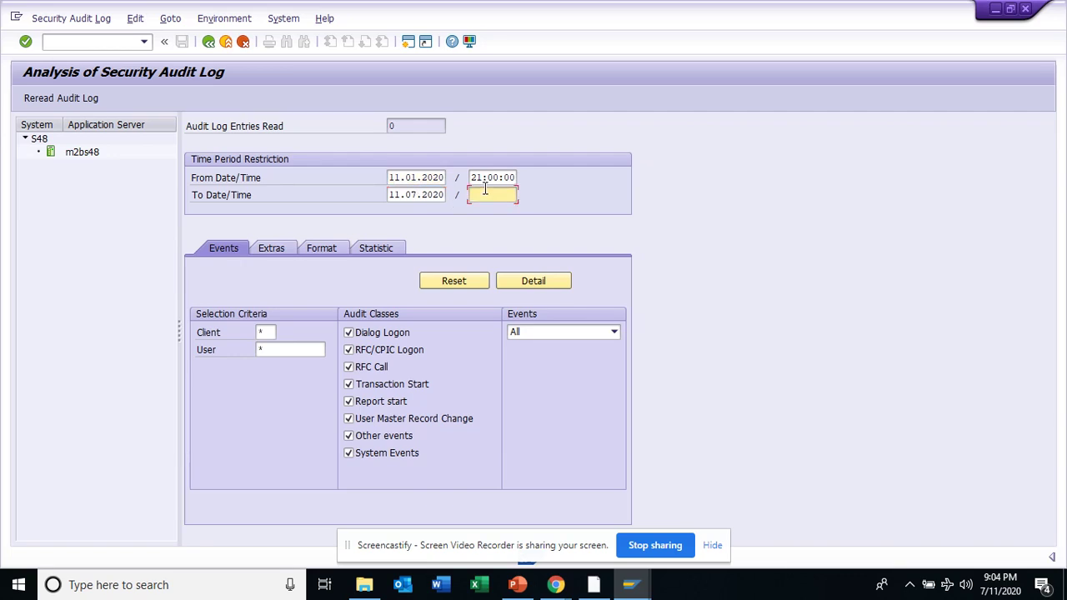
type("23")
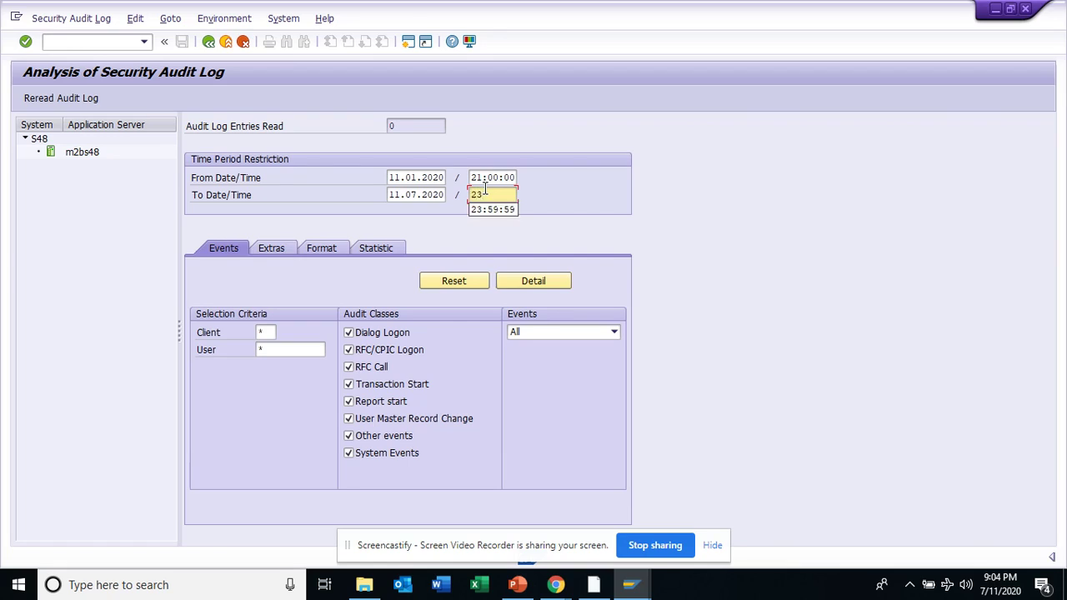
type(":59")
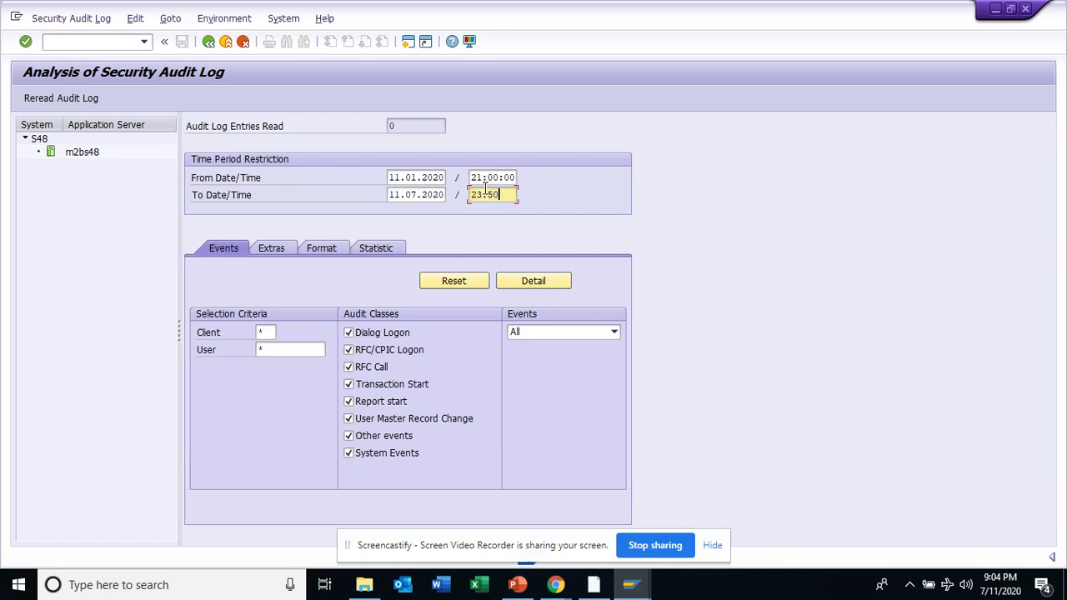
type(":5")
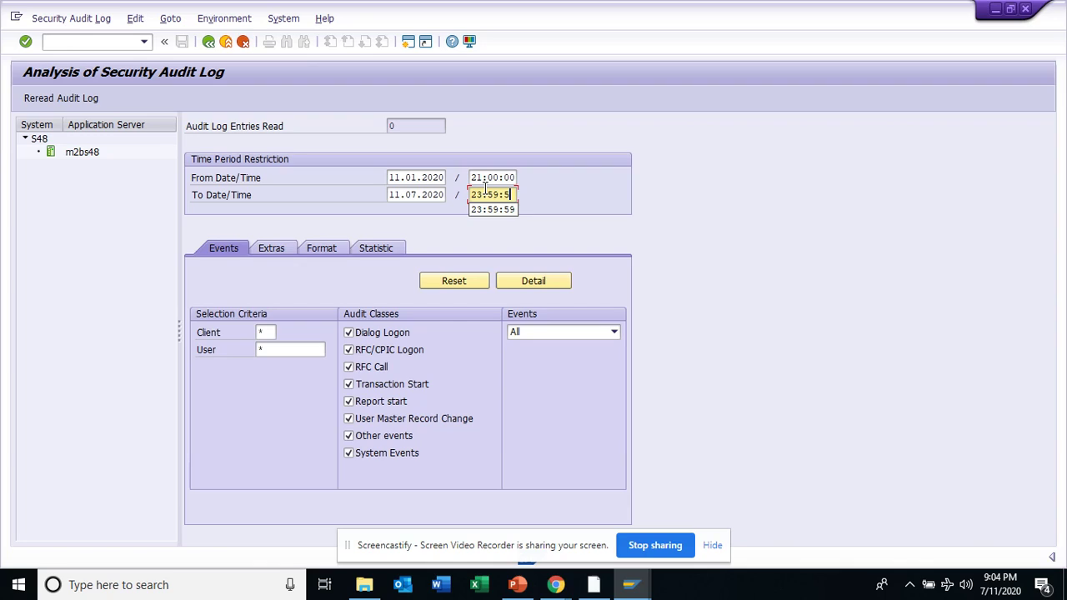
type("9")
left_click(484, 180)
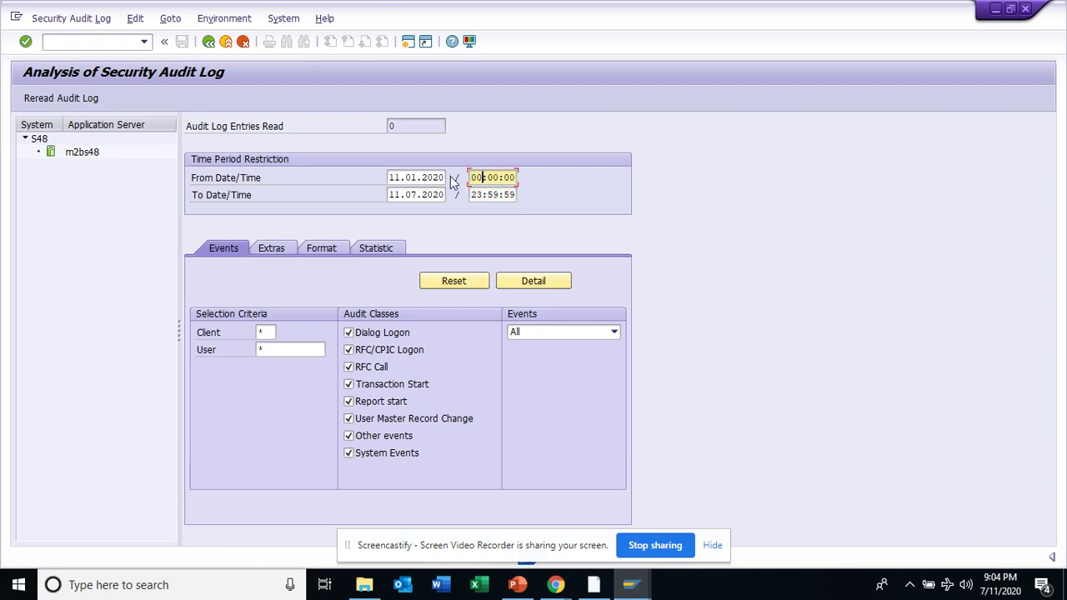
left_click(48, 98)
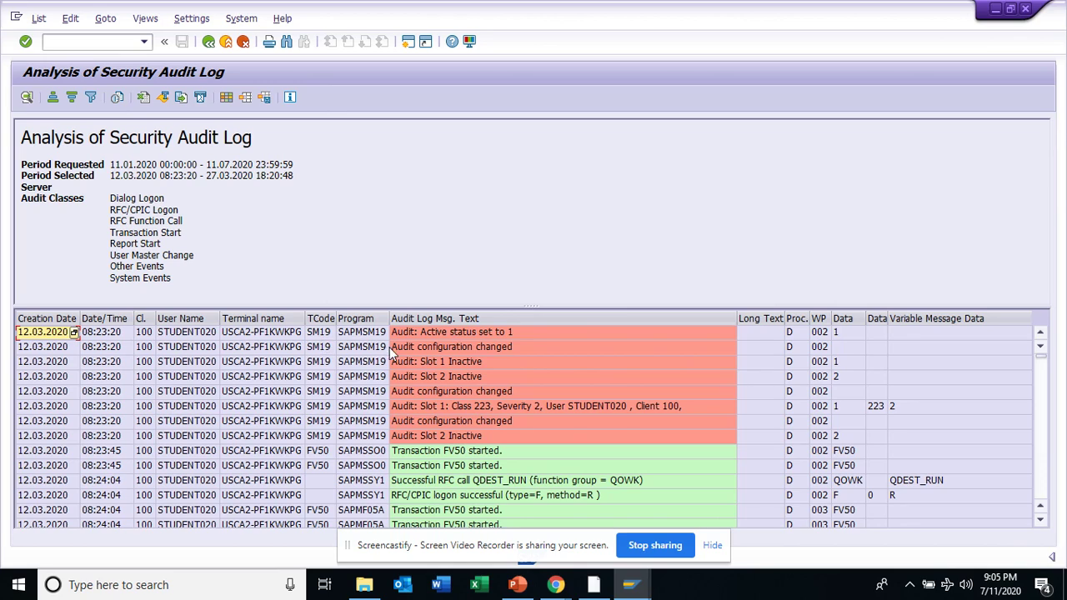
- Examine the audit log entries, checking the message texts and terminal names from the earliest records through to later dates
left_click(529, 412)
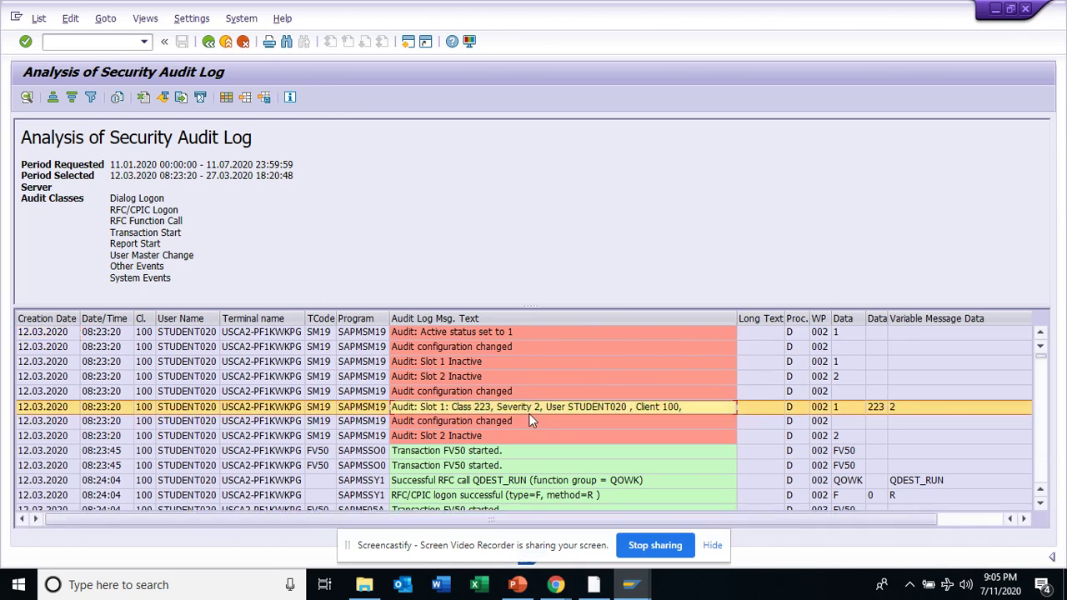
scroll(532, 421, "down", 4)
scroll(531, 421, "down", 5)
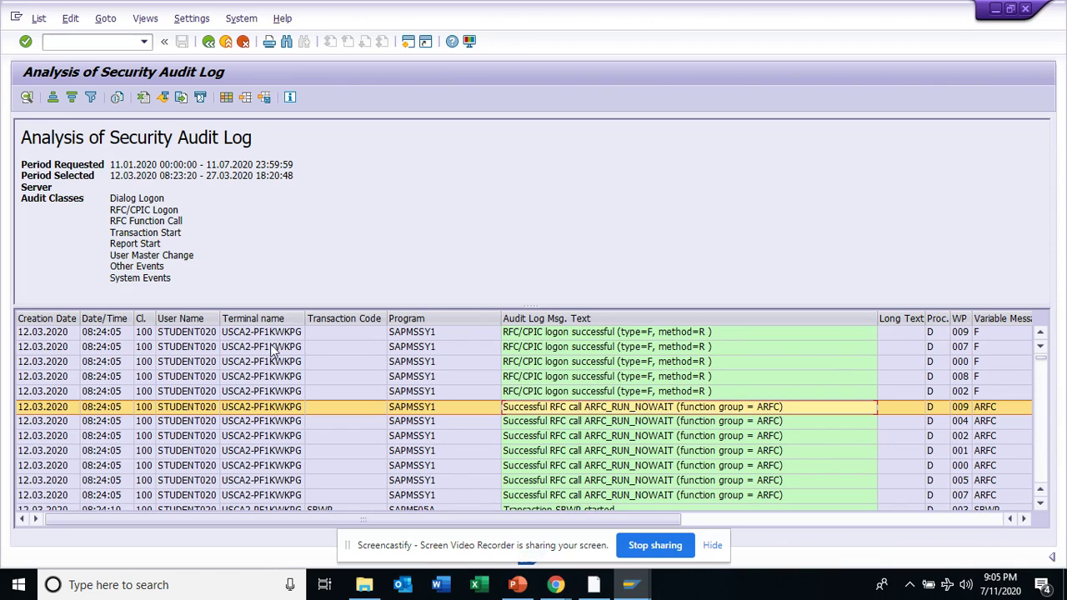
left_click(273, 333)
left_click(270, 363)
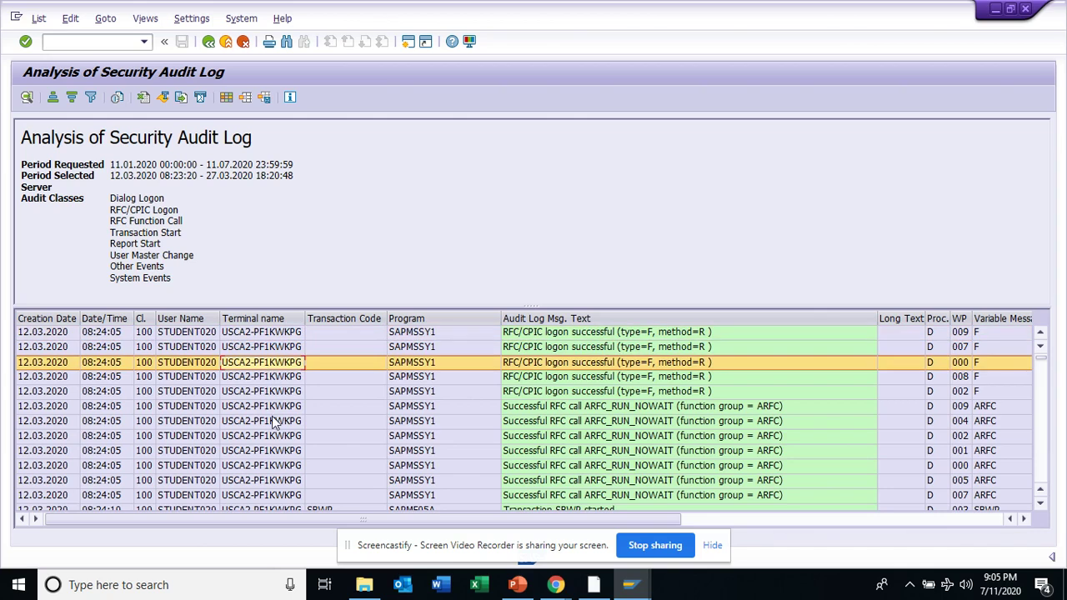
left_click(274, 421)
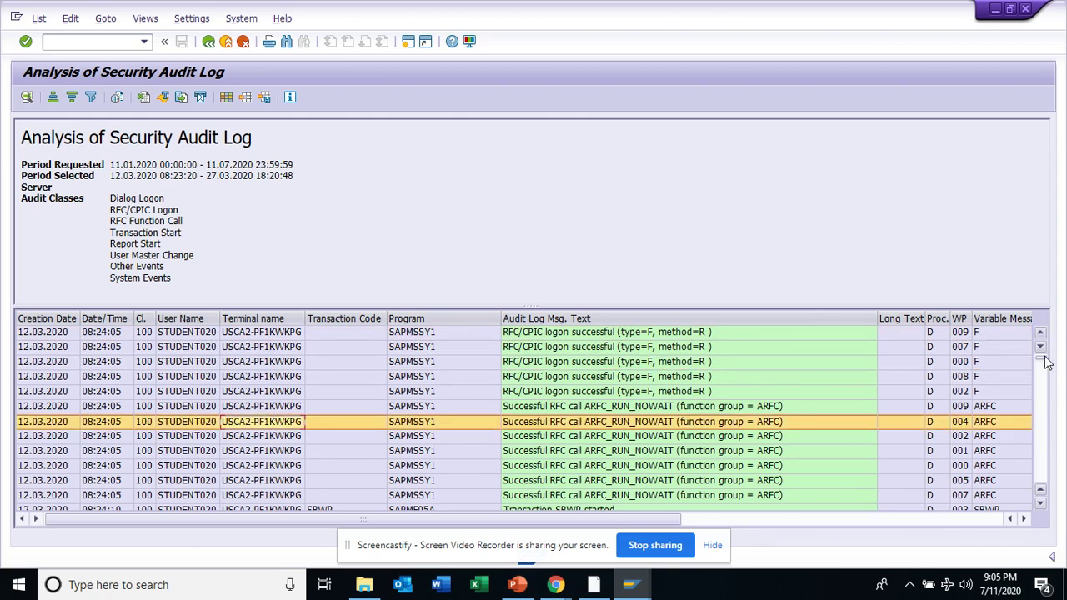
left_click_drag(1047, 361, 1051, 448)
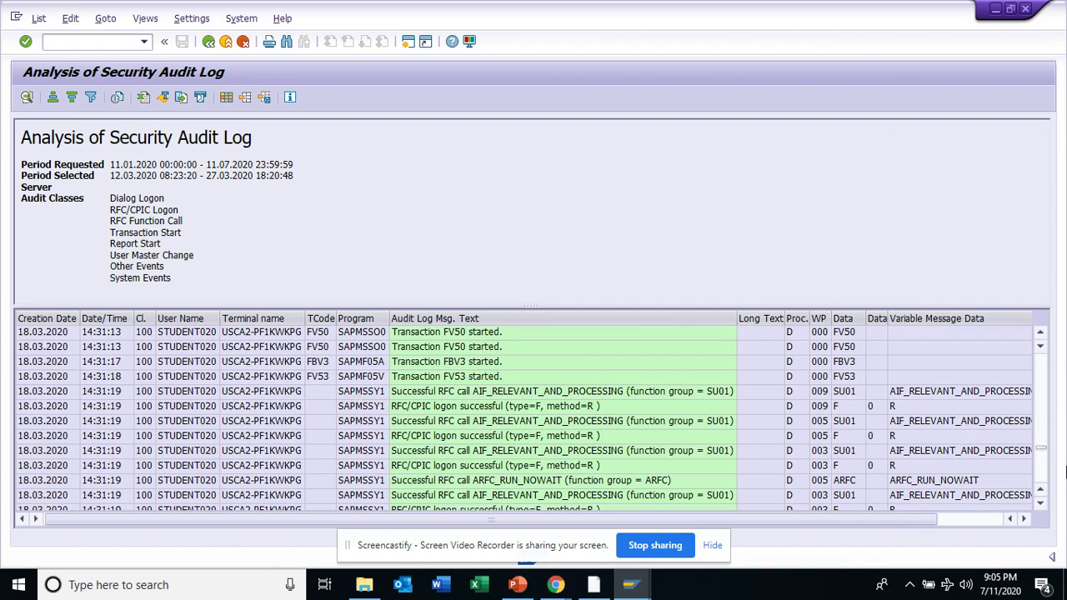
- Filter the audit log list by user name STUDENT009
left_click(197, 319)
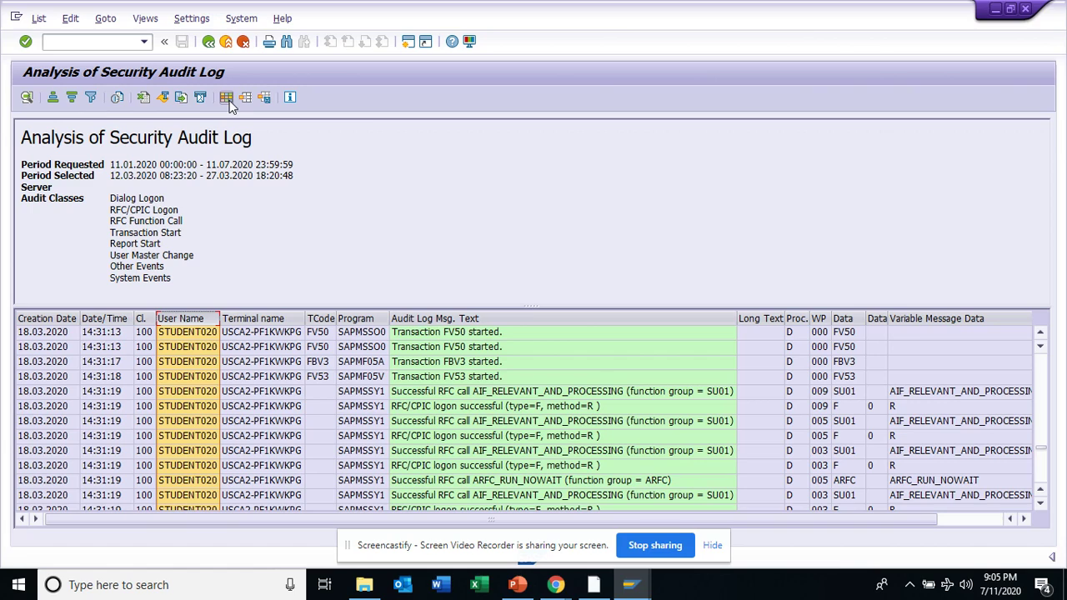
left_click(91, 98)
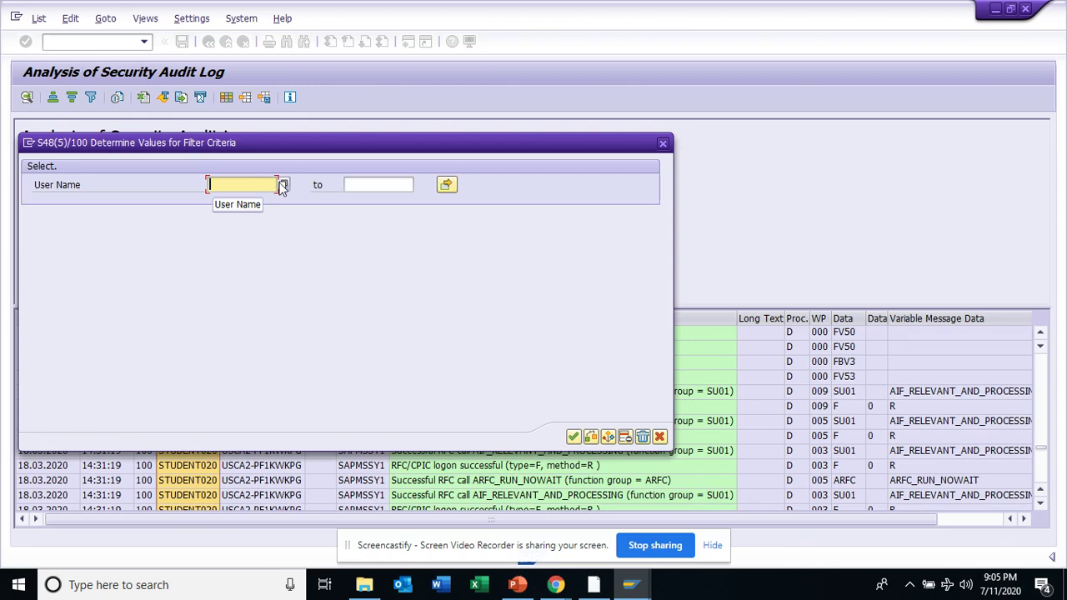
left_click(282, 185)
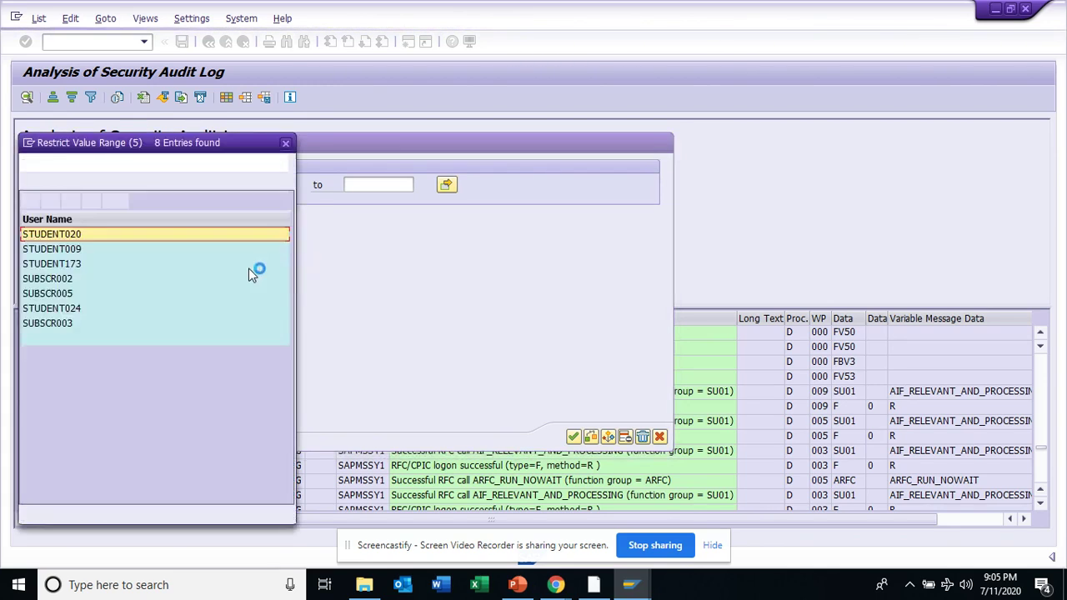
double_click(80, 248)
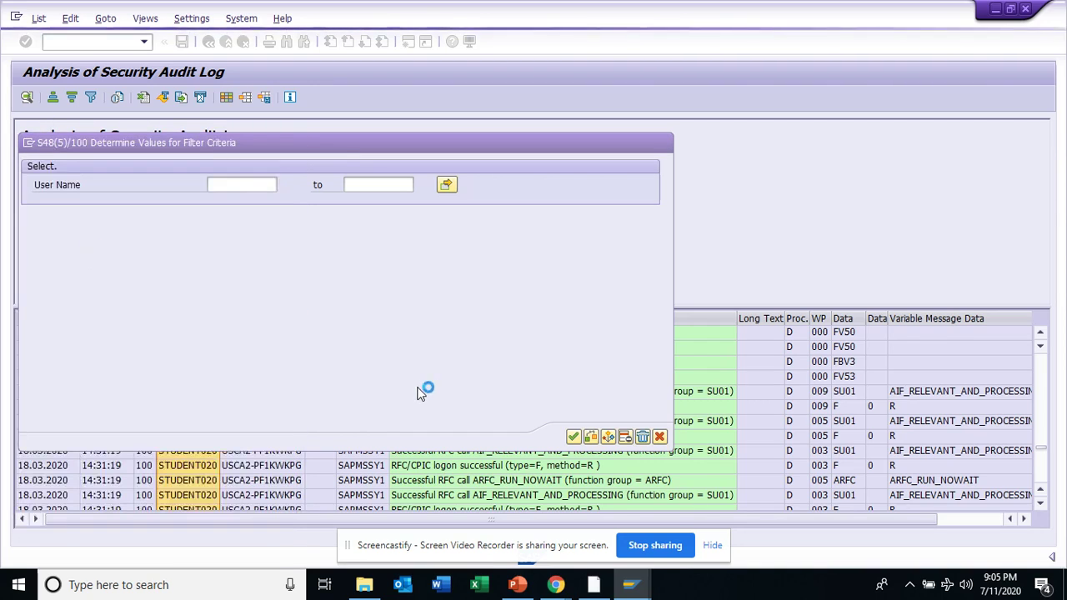
left_click(573, 437)
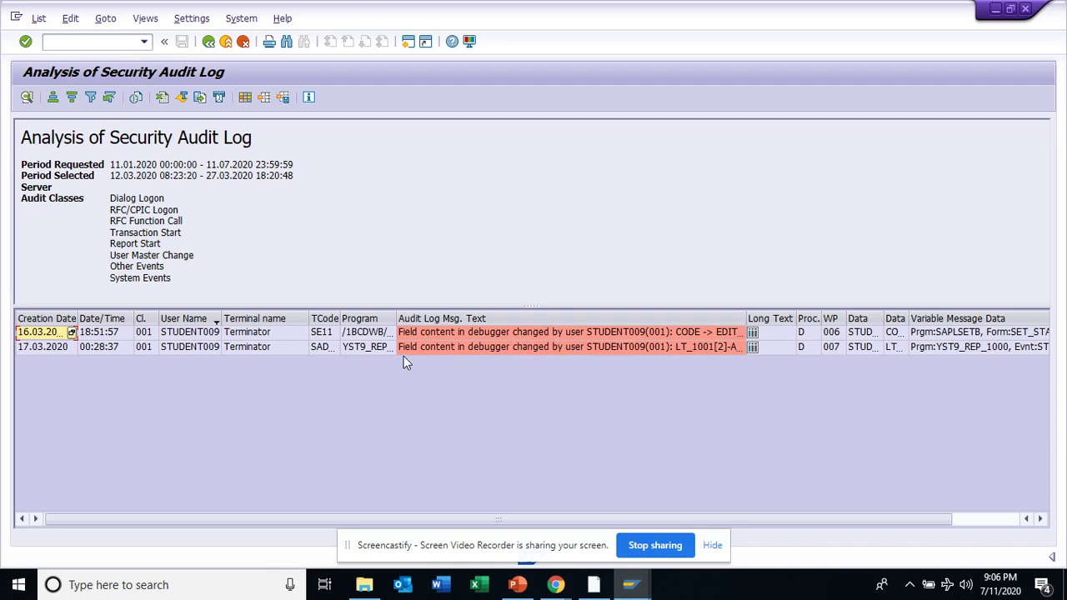
- Remove the user name filter and filter the audit log list by transaction code PFTC
left_click(203, 318)
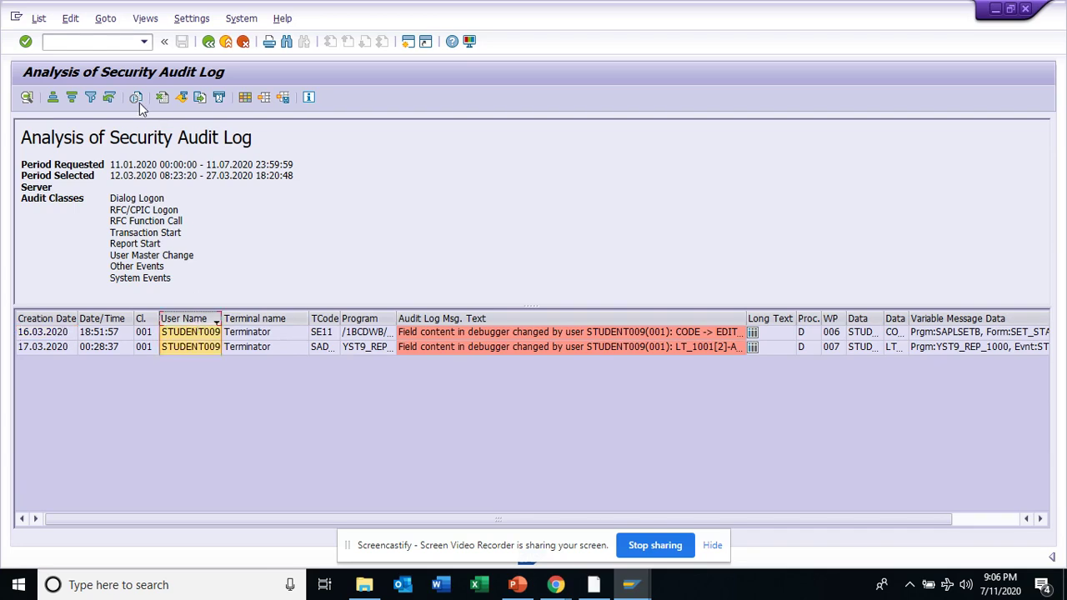
left_click(111, 98)
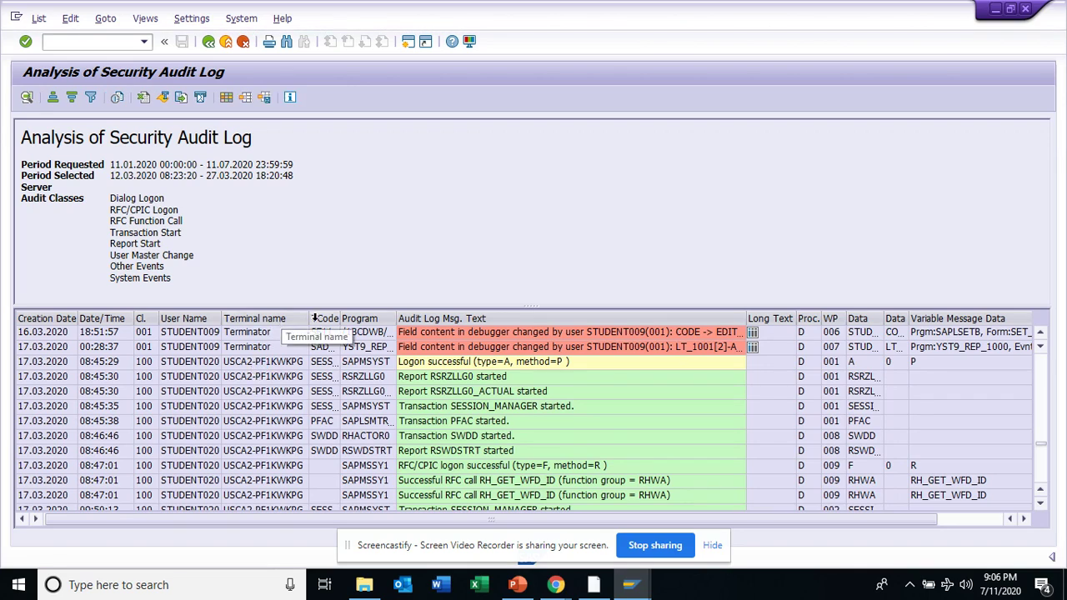
left_click(325, 318)
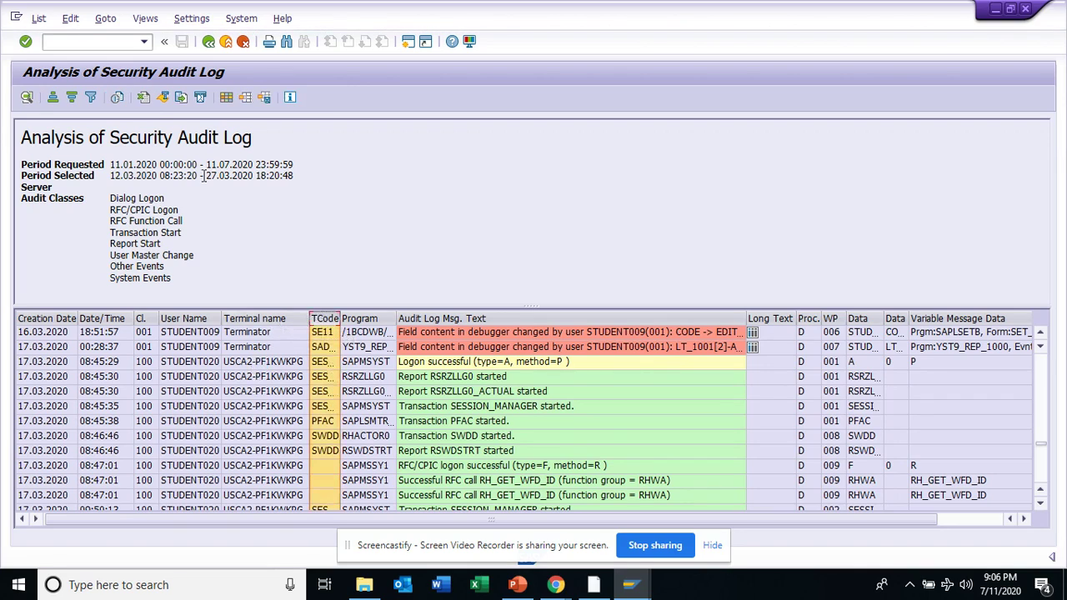
left_click(91, 98)
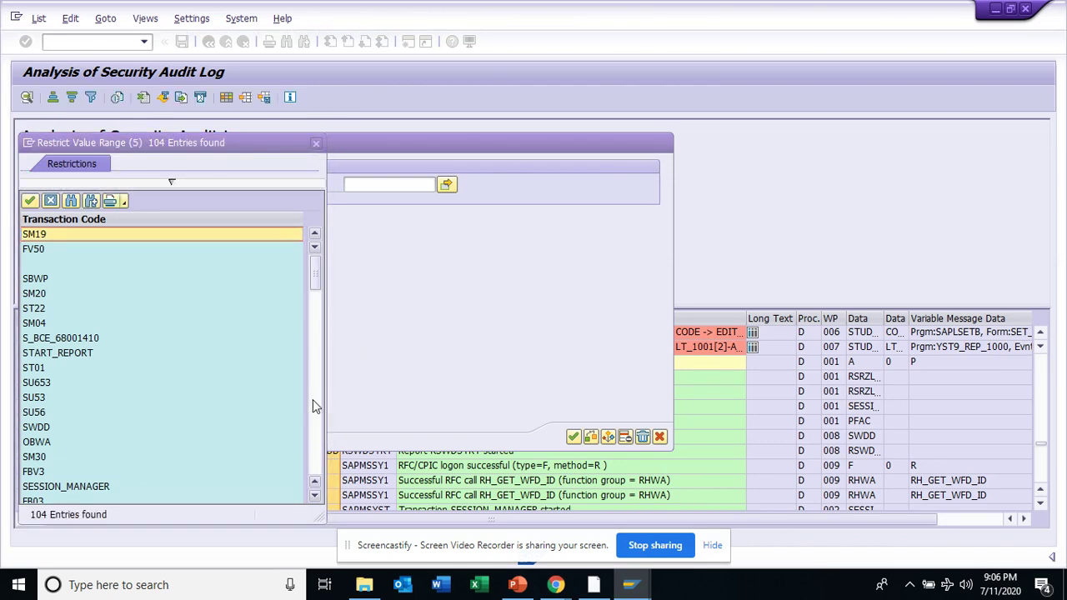
left_click(314, 404)
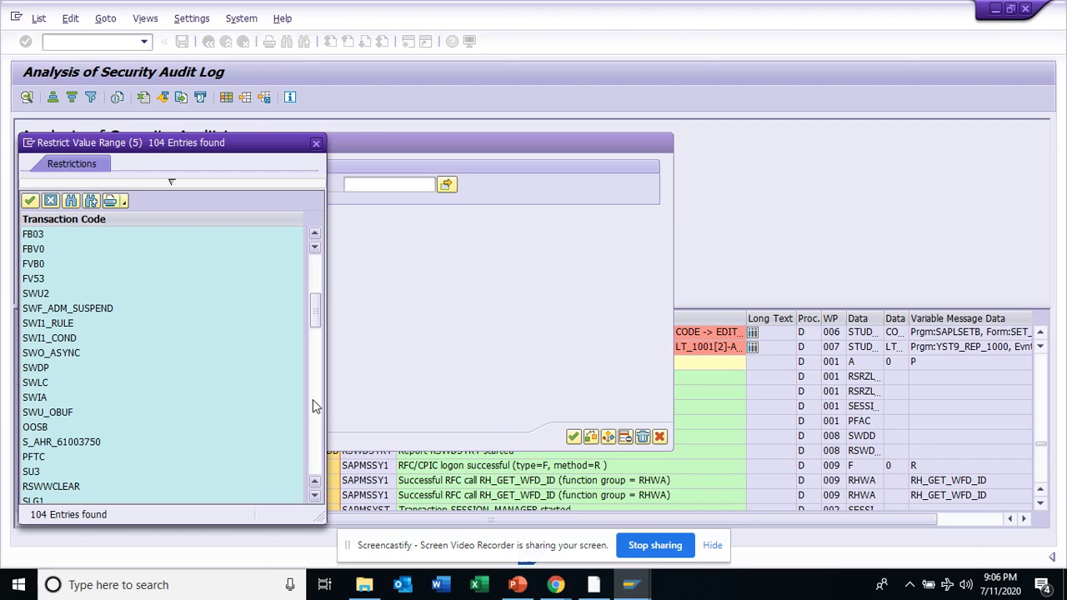
double_click(39, 457)
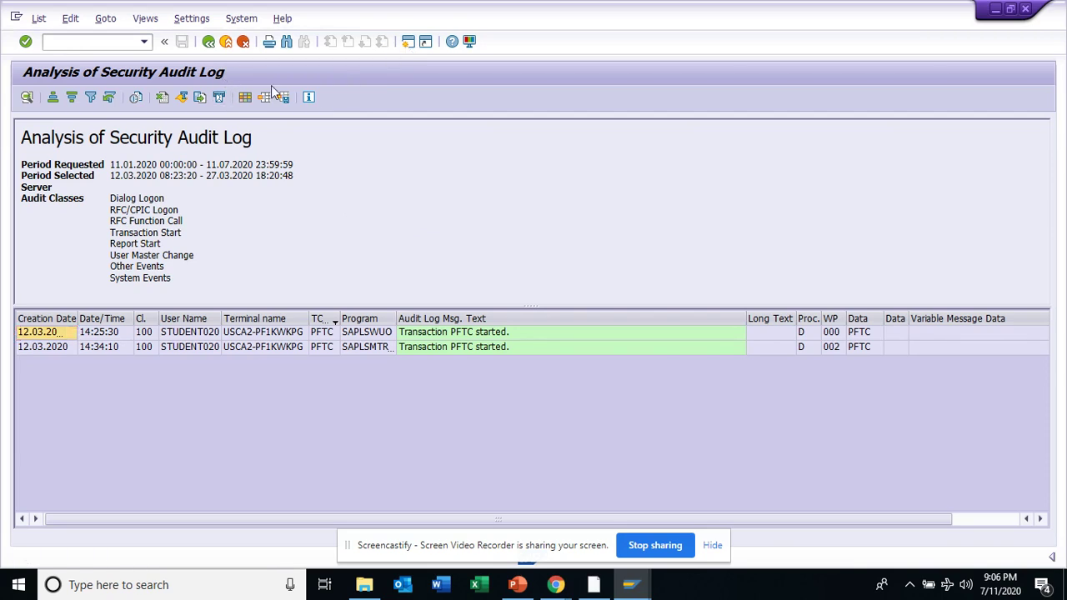
- Leave the audit log and open the Function Builder, displaying sy-subrc in the debugger before continuing execution
key("shift+F3")
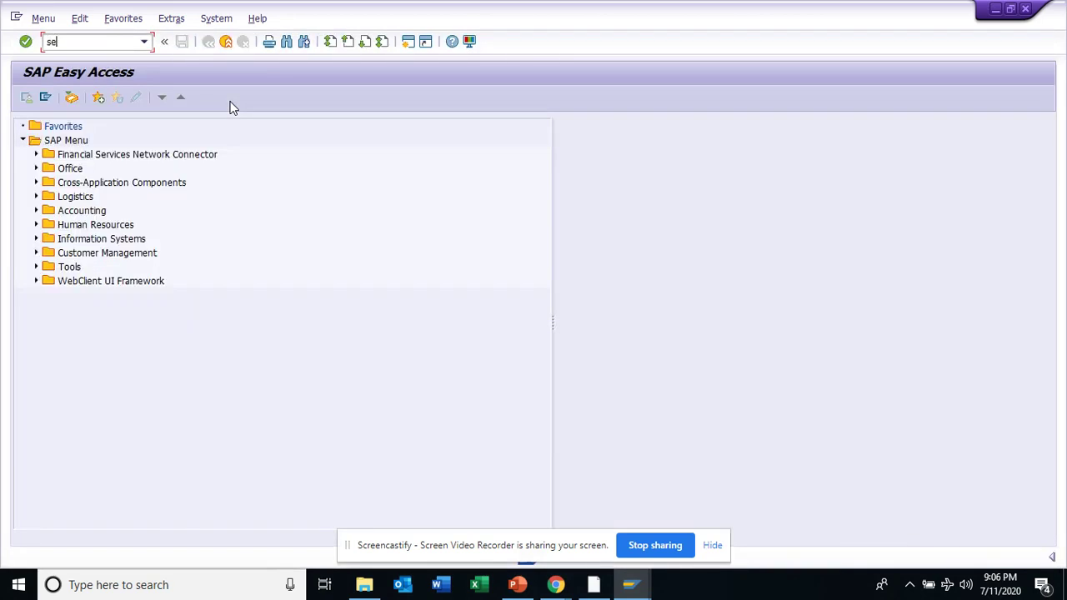
key("Return")
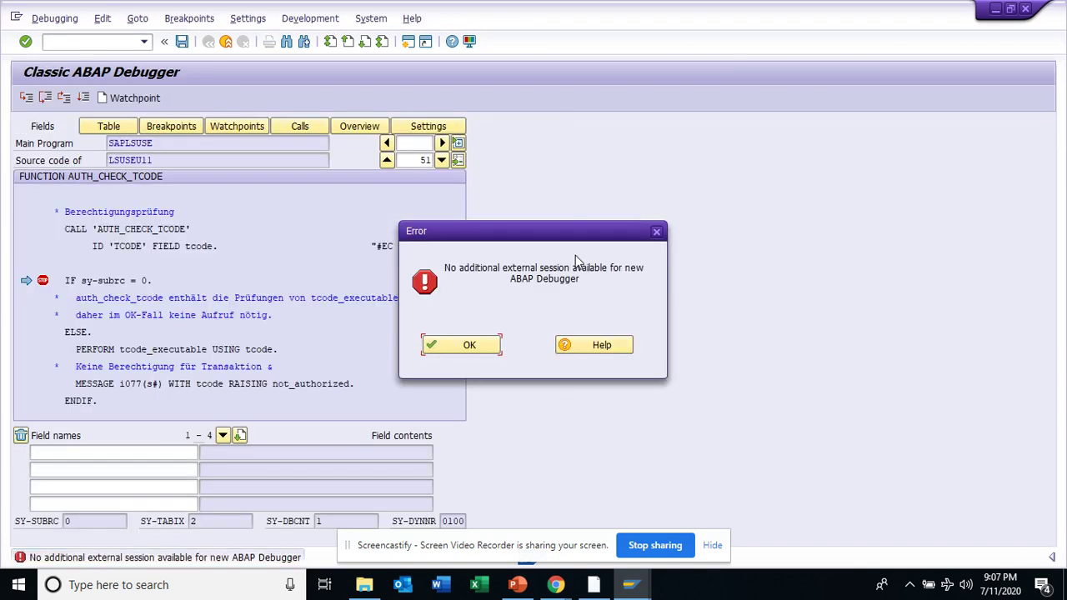
left_click(487, 345)
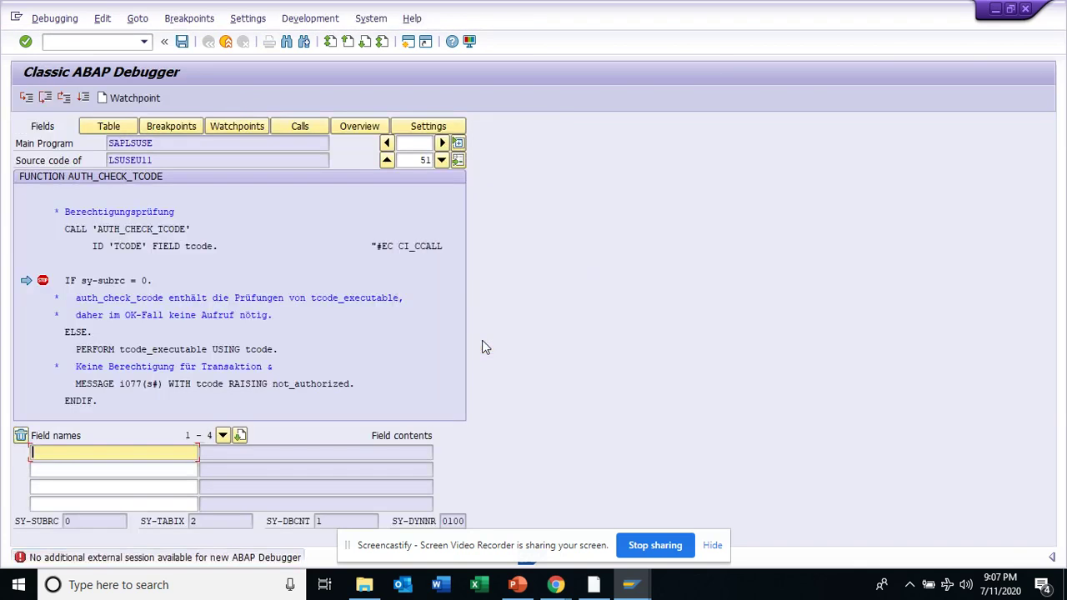
left_click(93, 280)
double_click(93, 279)
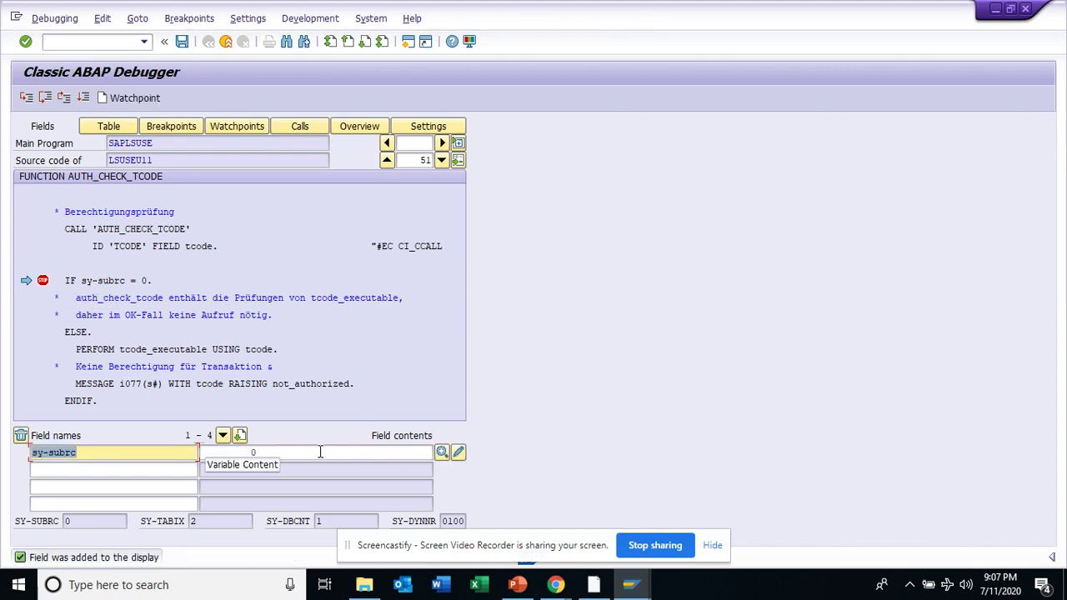
left_click(83, 98)
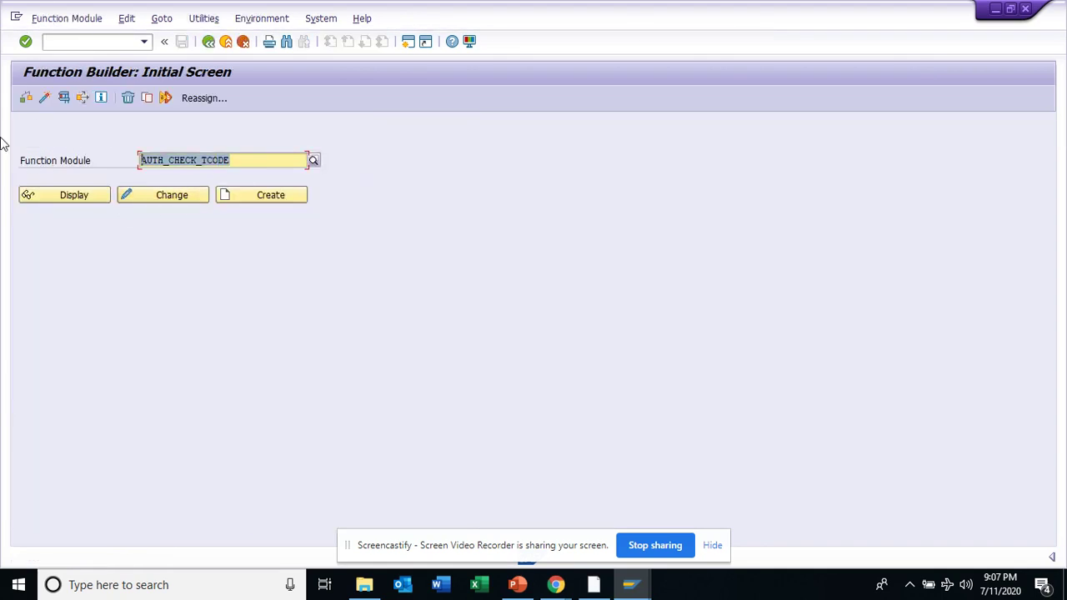
- Search for function modules matching the pattern rsau*read*
type("rsa")
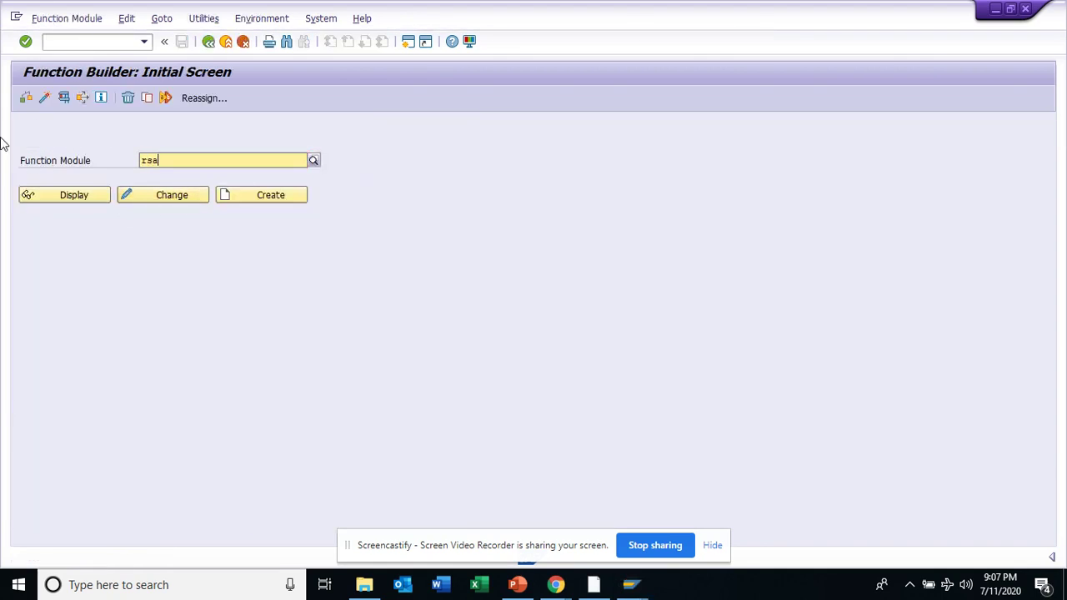
type("u*read/")
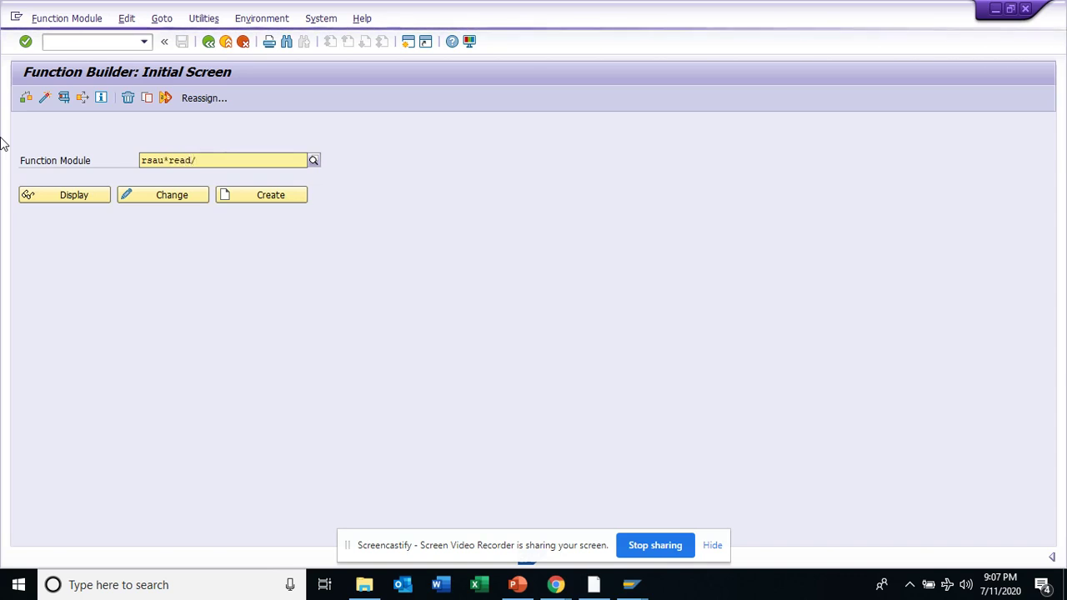
key("BackSpace")
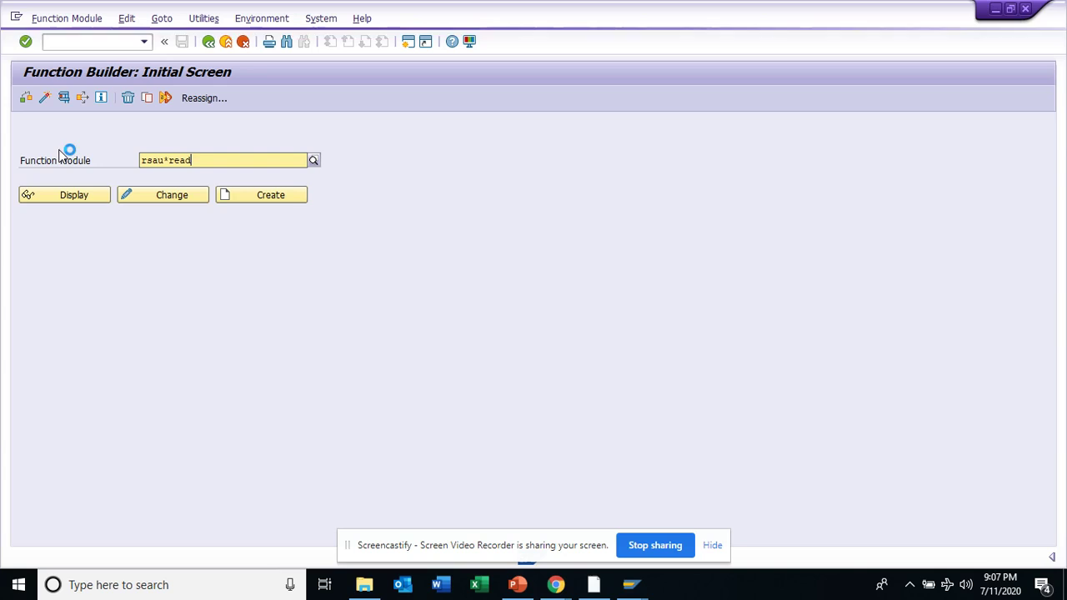
type("*")
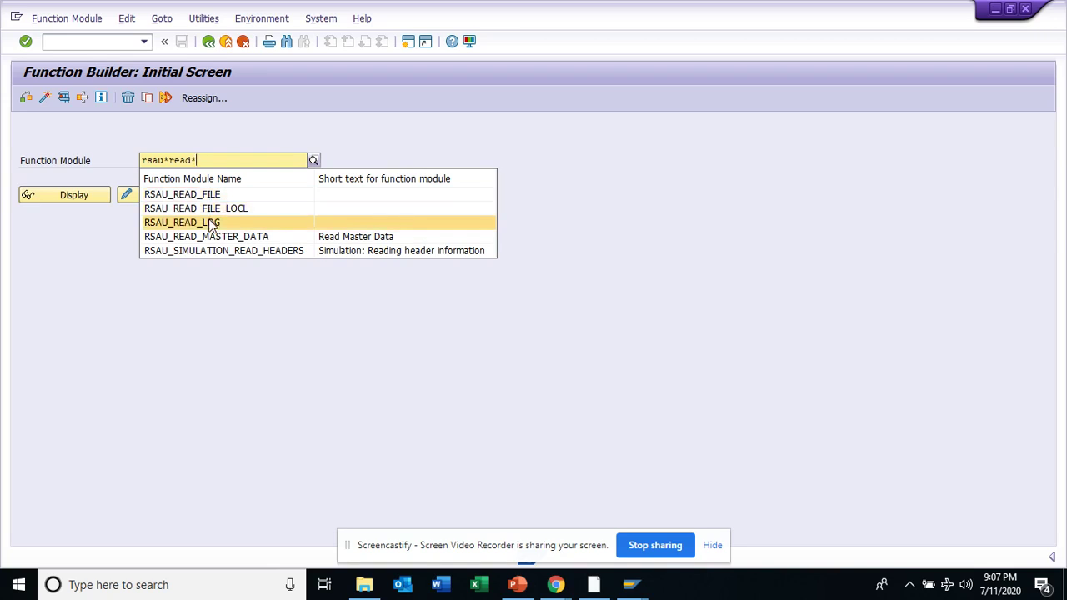
- Leave the Function Builder and open transaction SM21, acknowledging the debugger error and continuing execution past the breakpoint
left_click(249, 399)
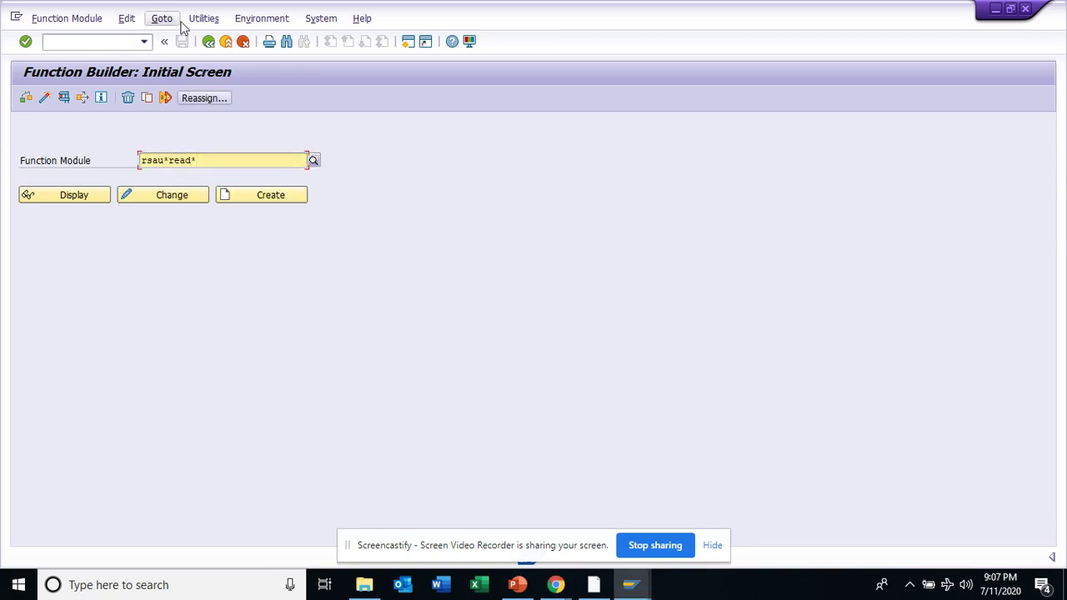
left_click(116, 42)
type("/")
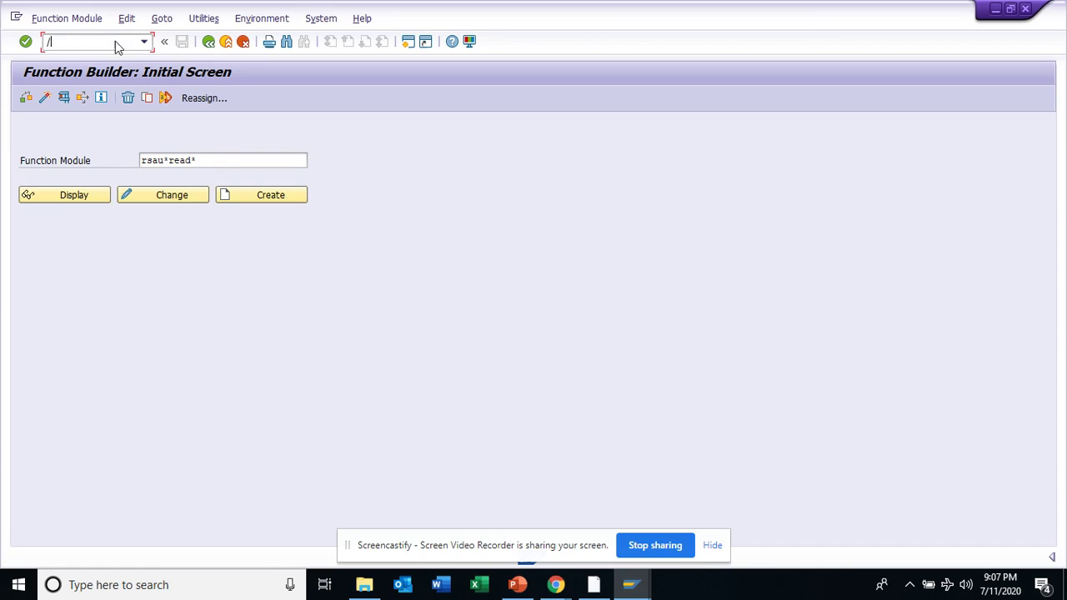
type("nsm21")
key("Return")
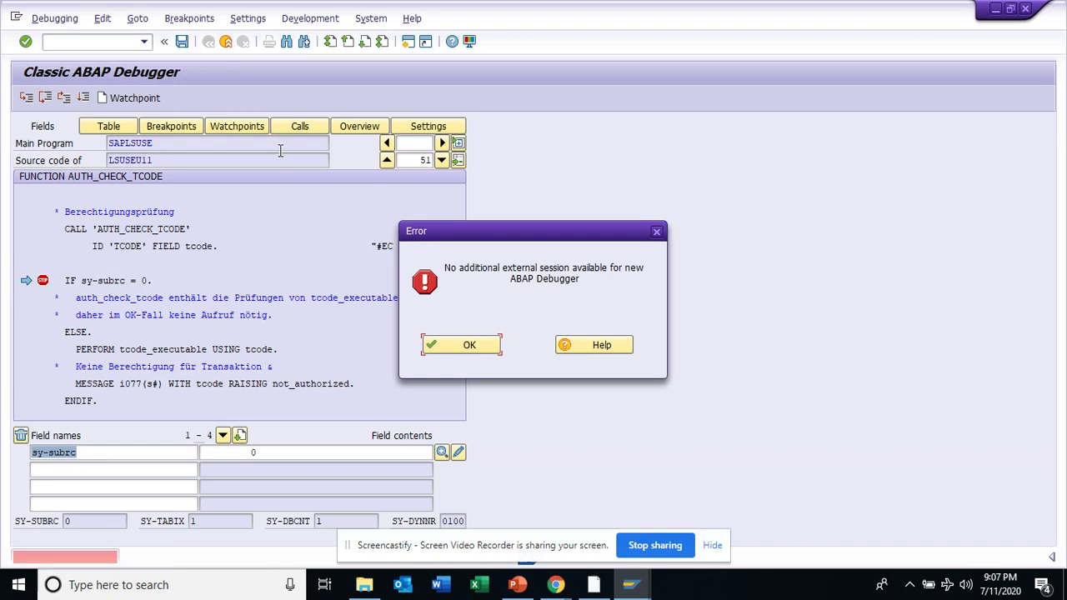
left_click(448, 345)
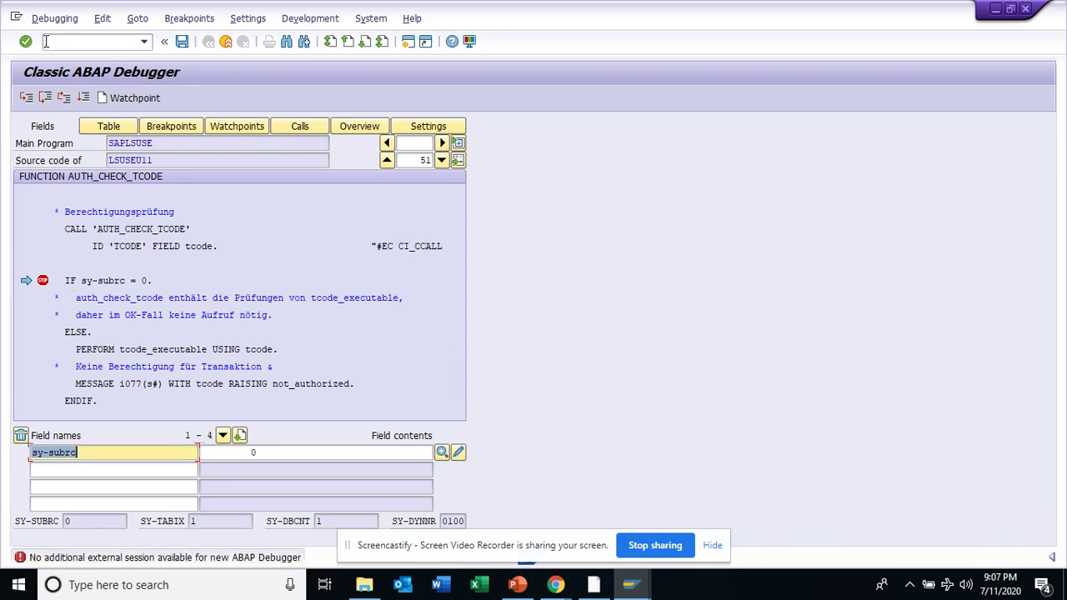
left_click(82, 98)
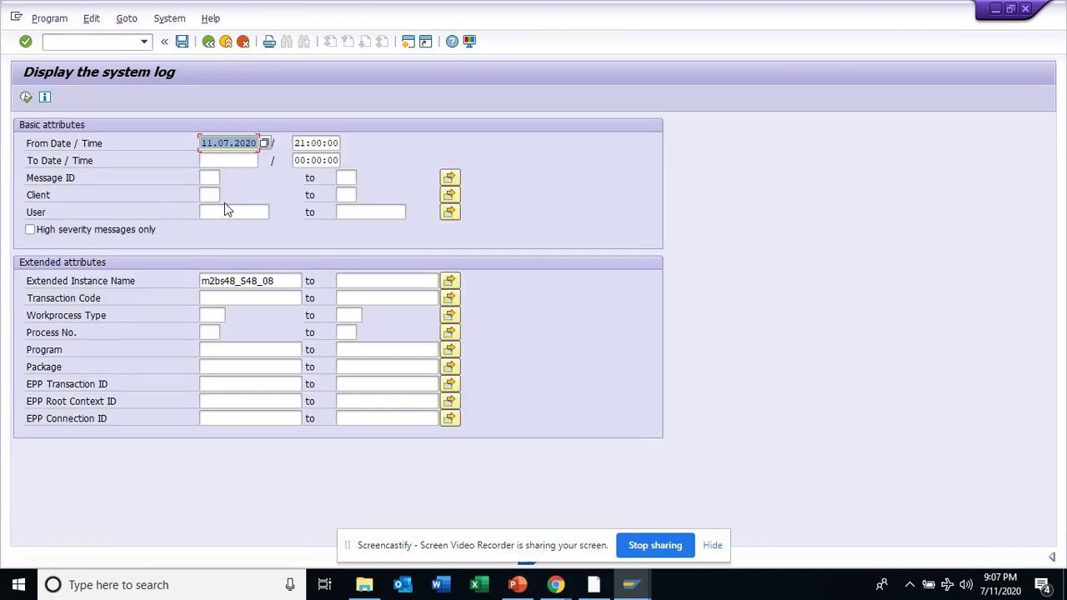
- Set the system log selection's end date to 11.07.2020, start time to 00:00:00 and end hour to 23
left_click(225, 160)
left_click(262, 160)
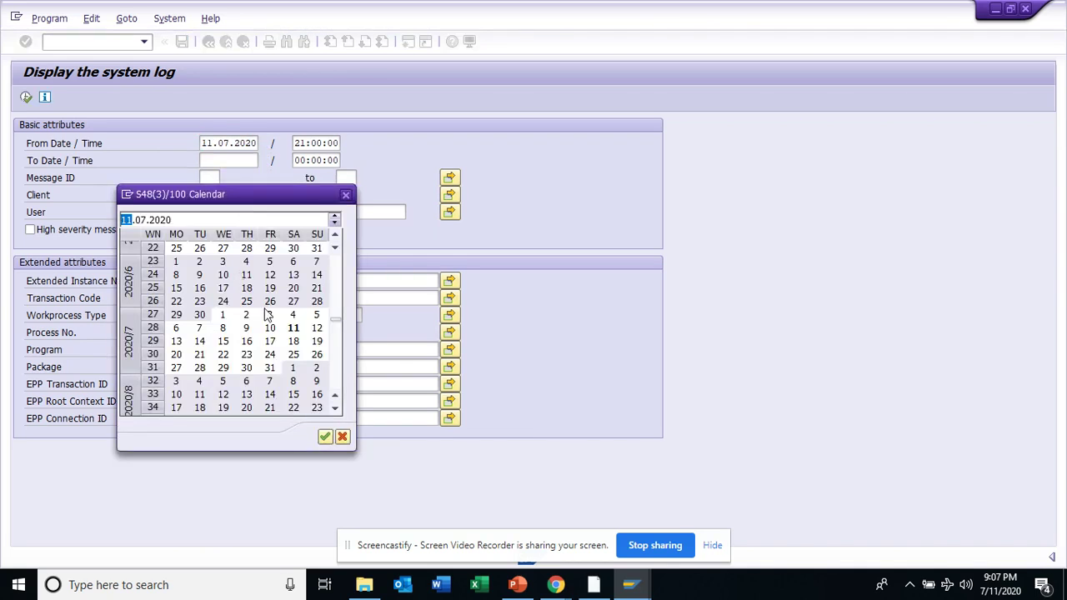
left_click(293, 329)
double_click(293, 329)
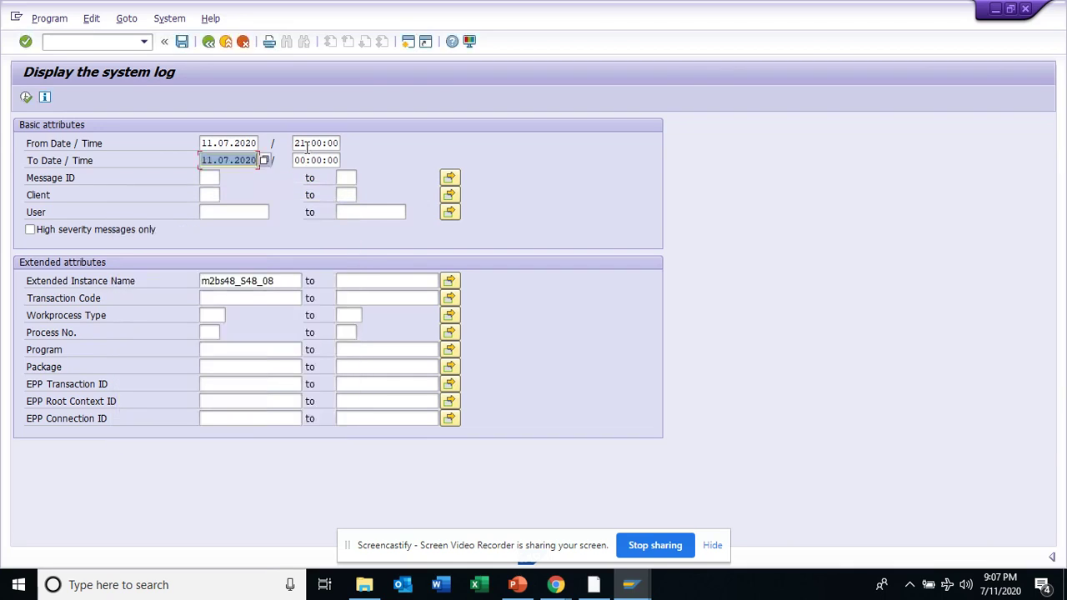
left_click_drag(306, 143, 258, 159)
type("00")
type("23")
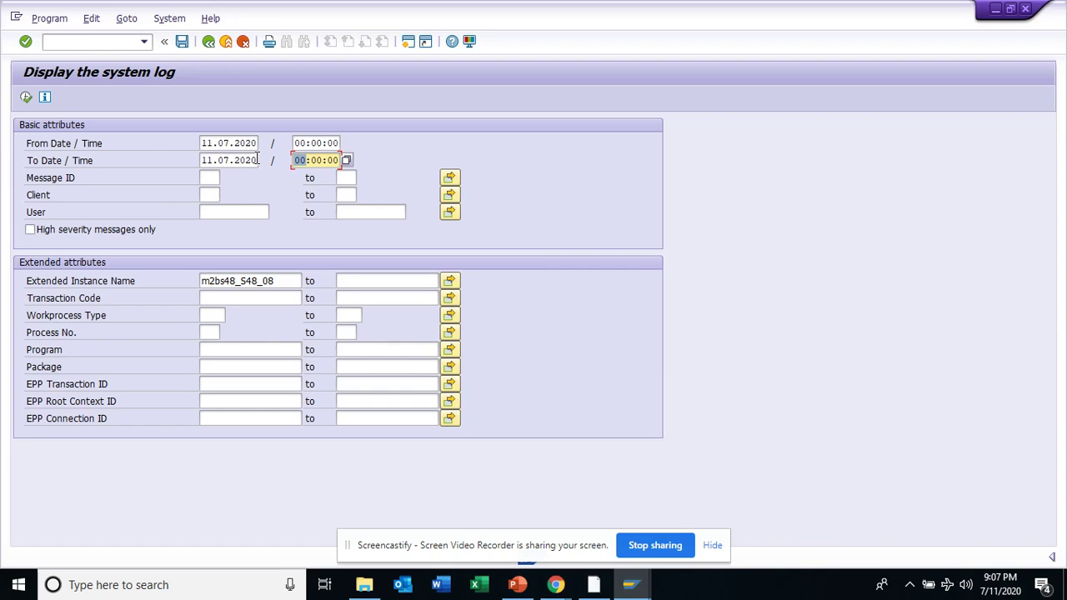
- Run the system log selection and look through the listed syslog messages
left_click(26, 97)
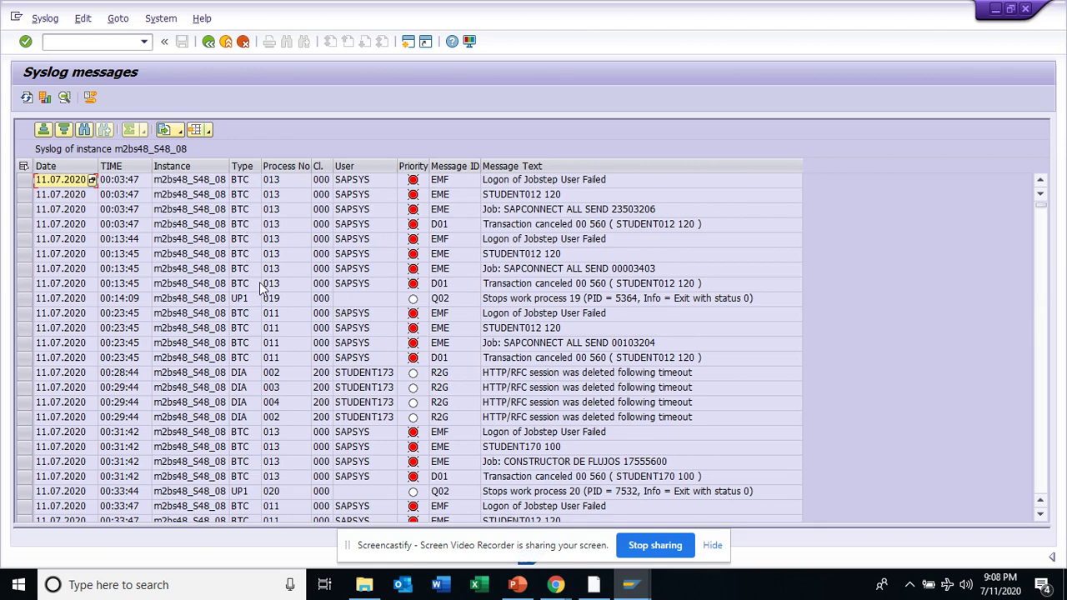
left_click(1042, 440)
left_click(1043, 441)
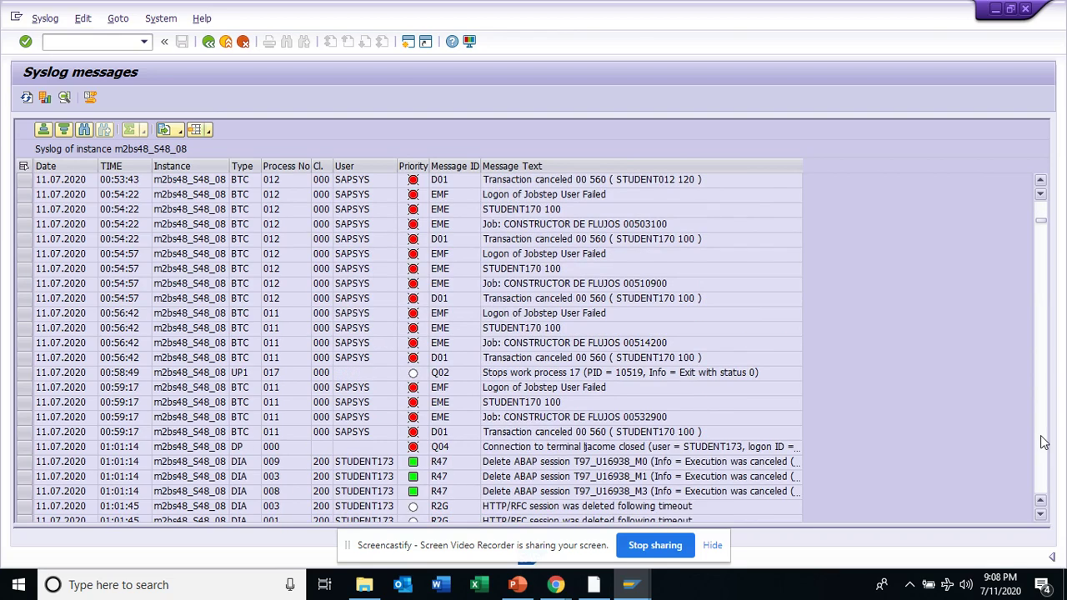
left_click(1044, 441)
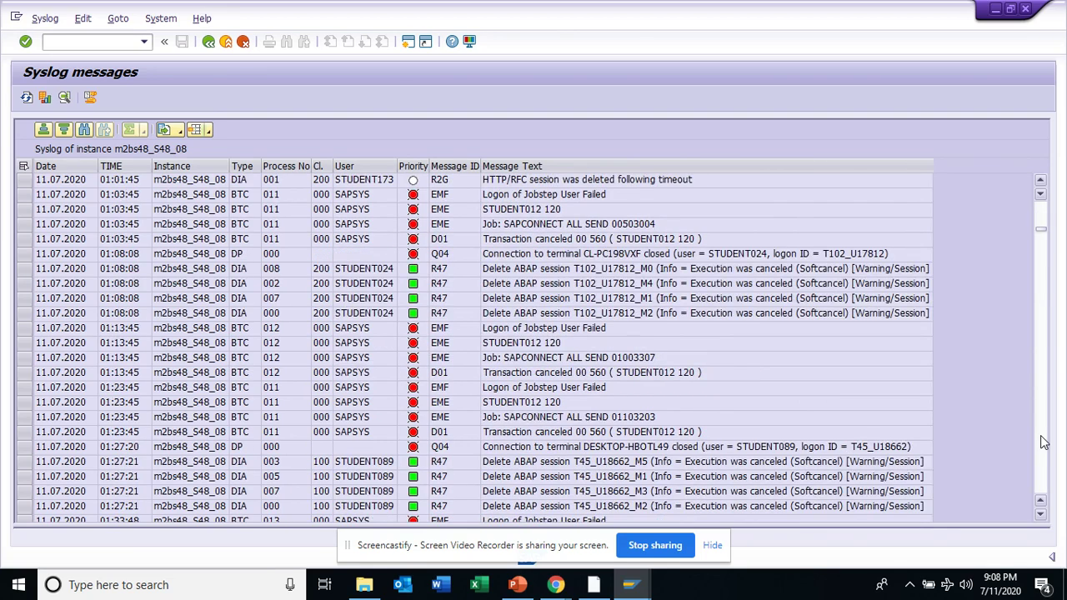